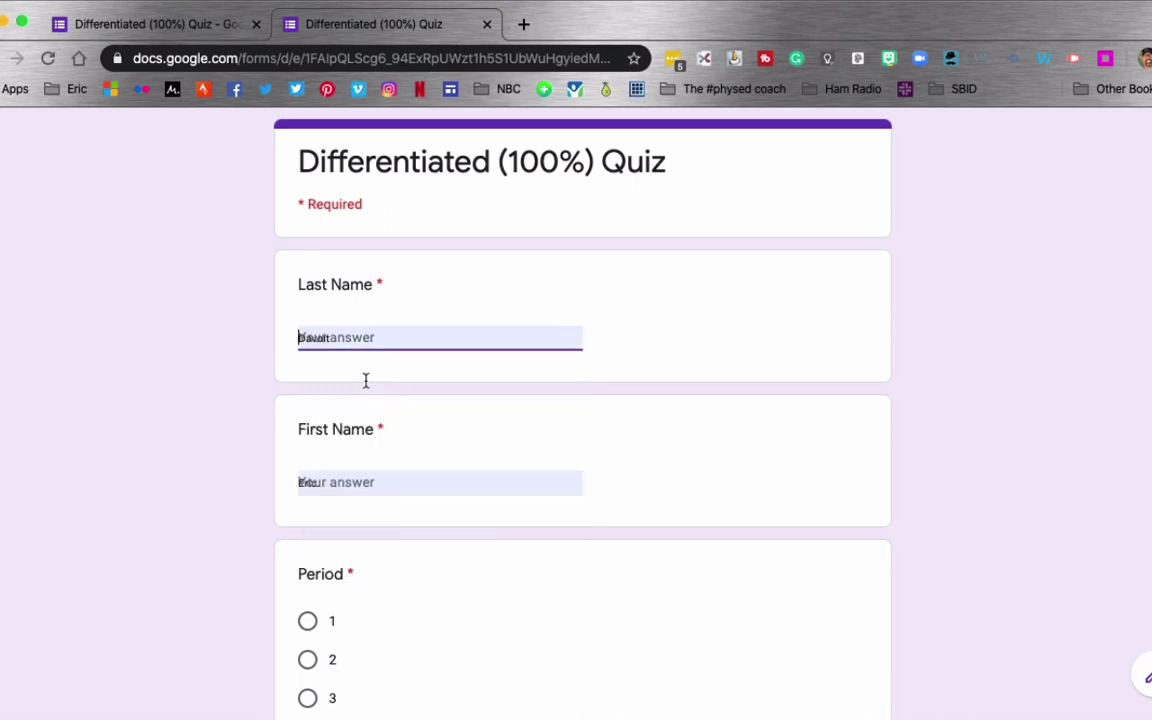
Choose period 1, answer "Figurative" to the FITT "F" question and continue to the next section
scroll(237, 470, "down", 3)
left_click(308, 392)
scroll(312, 403, "down", 3)
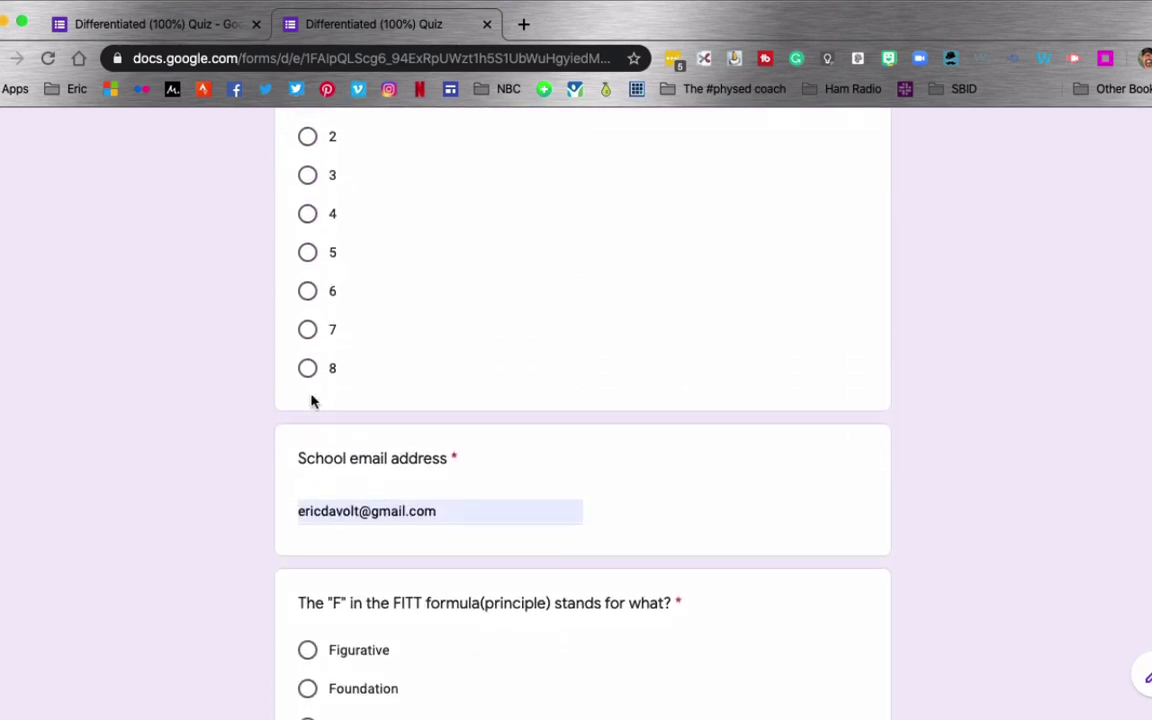
scroll(313, 400, "down", 3)
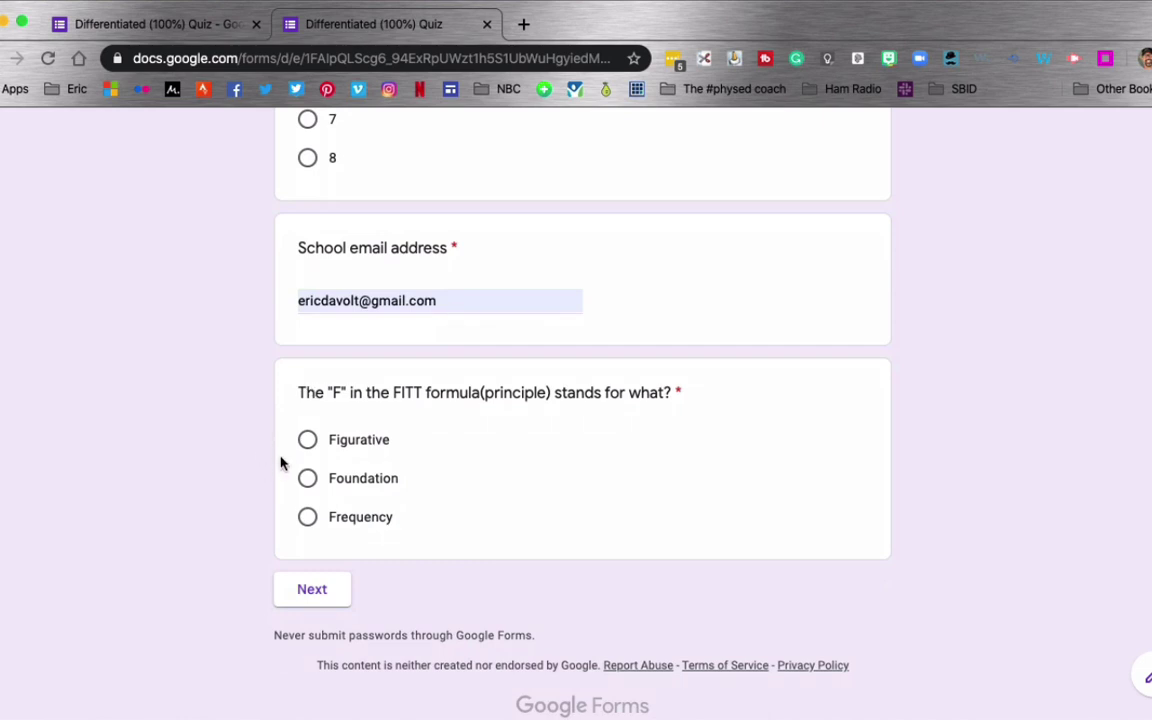
scroll(220, 471, "down", 1)
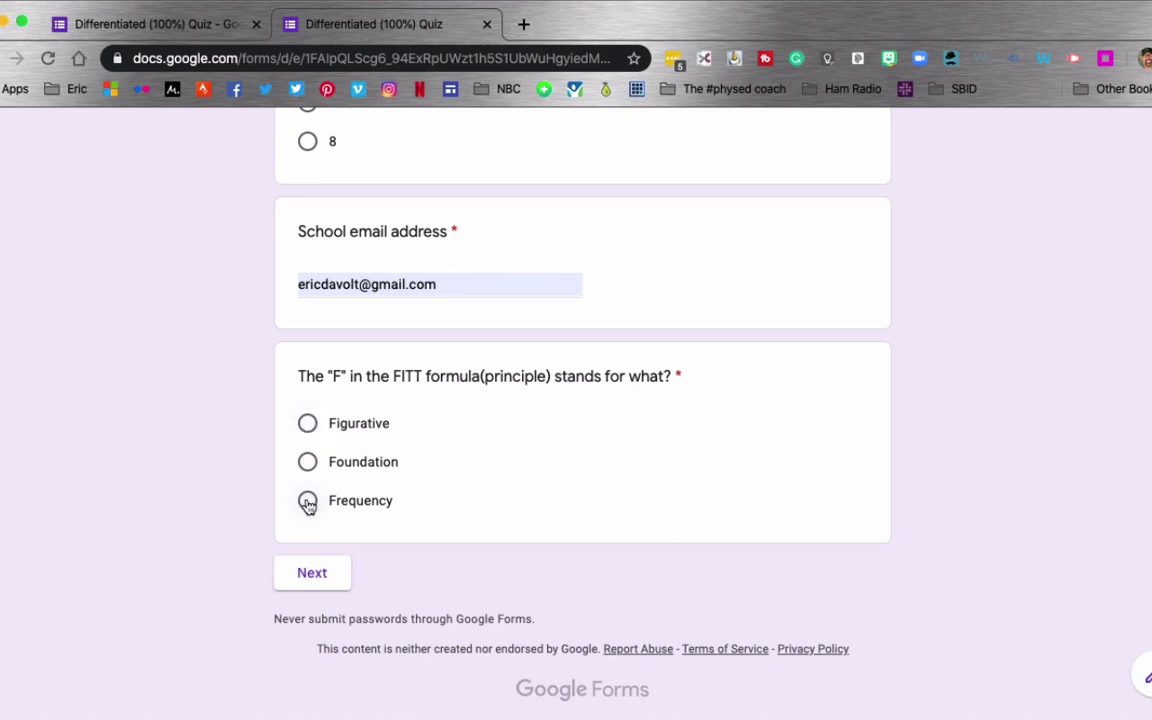
left_click(309, 425)
left_click(309, 577)
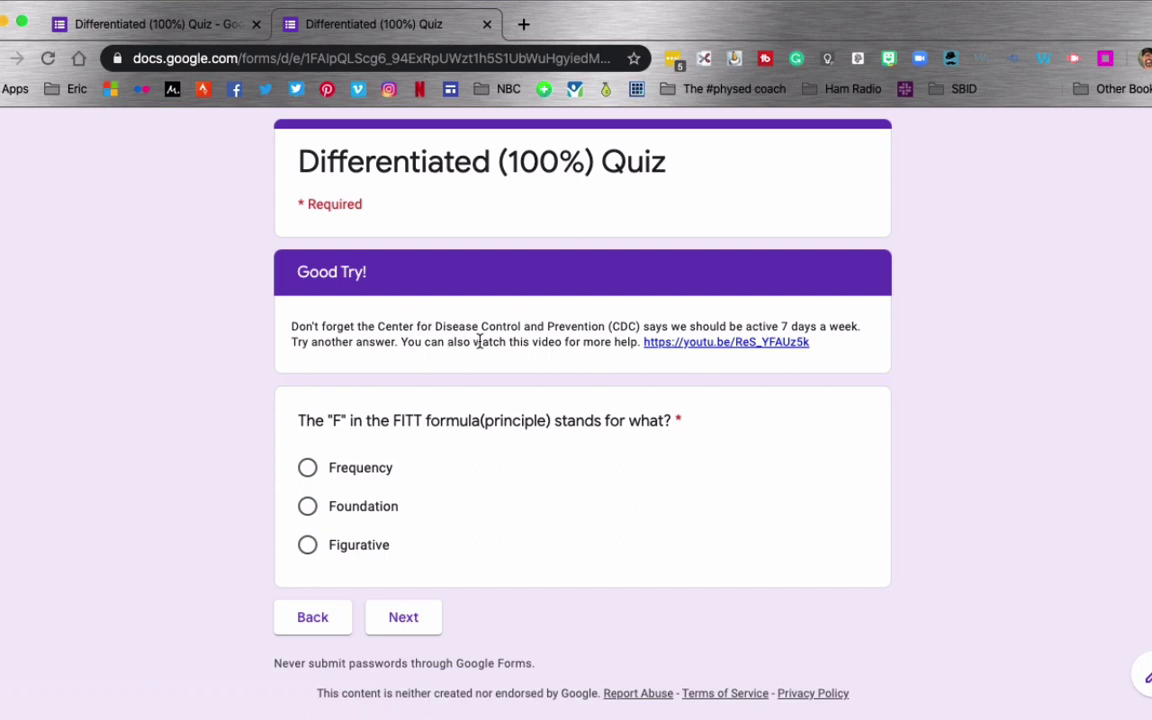
Answer "Frequency" to the repeated "F" question, then "Inclusion" to the "I" question, continuing after each
left_click(308, 469)
left_click(405, 619)
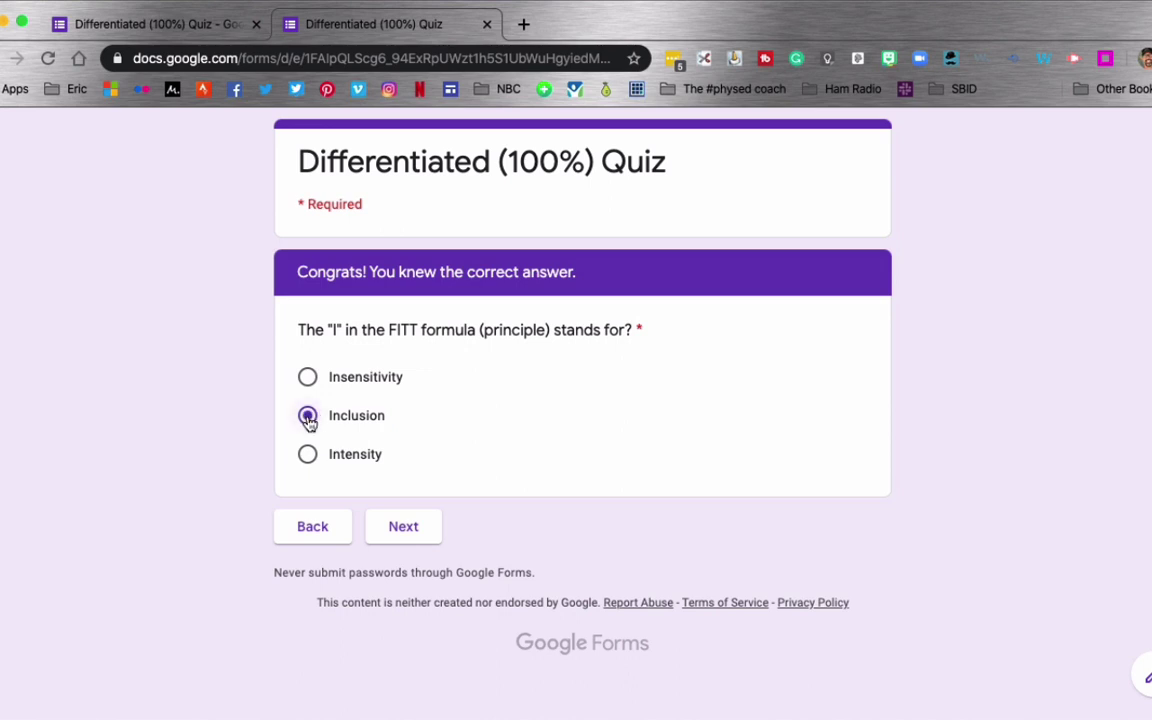
left_click(403, 532)
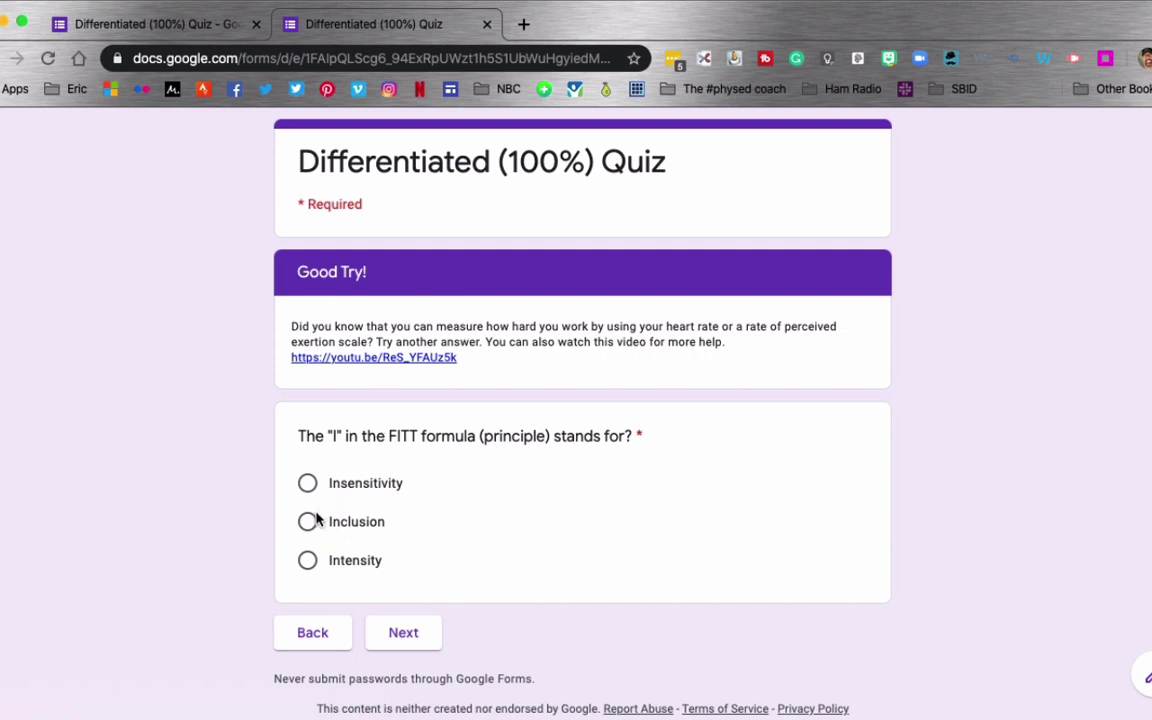
Answer "Intensity" to the repeated "I" question and submit the quiz response
left_click(308, 562)
left_click(403, 634)
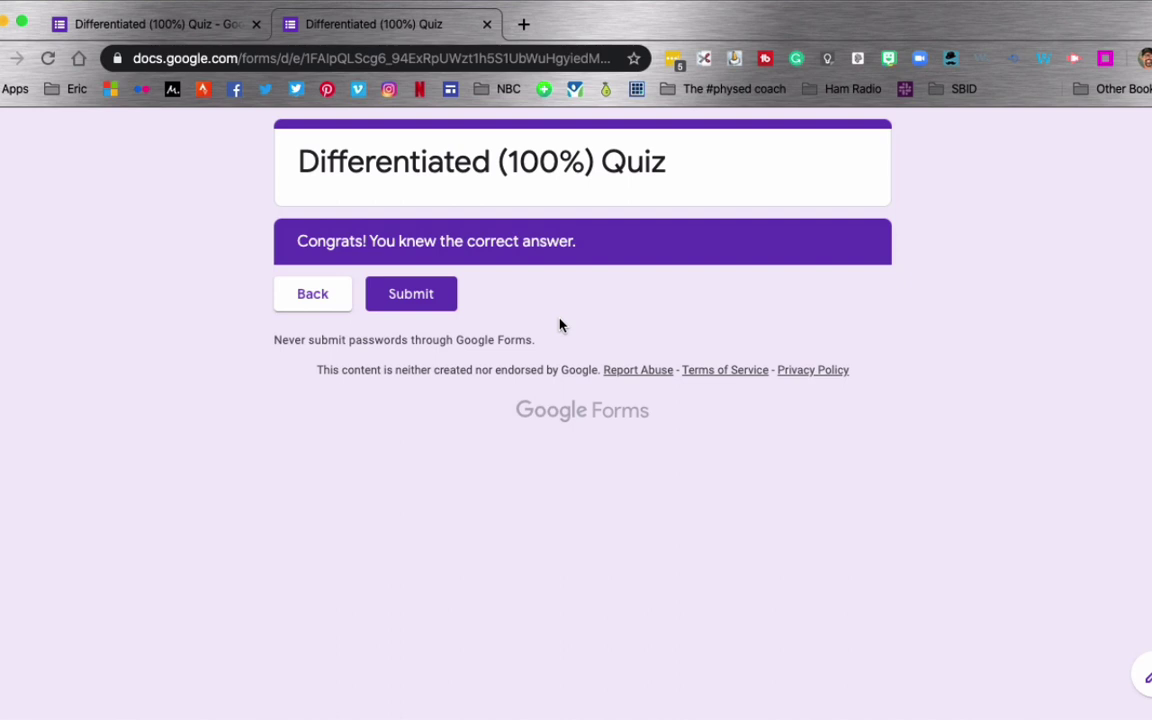
left_click(429, 293)
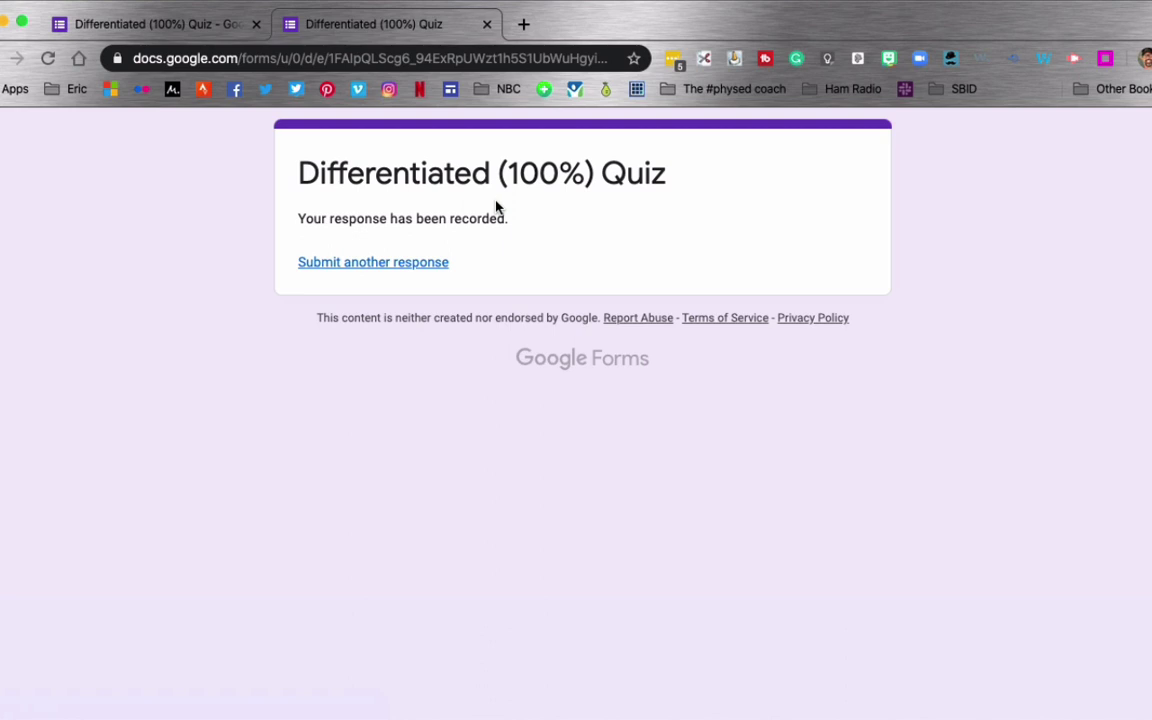
Return to the quiz editor and examine section 1's name, period, email and FITT "F" questions
left_click(160, 28)
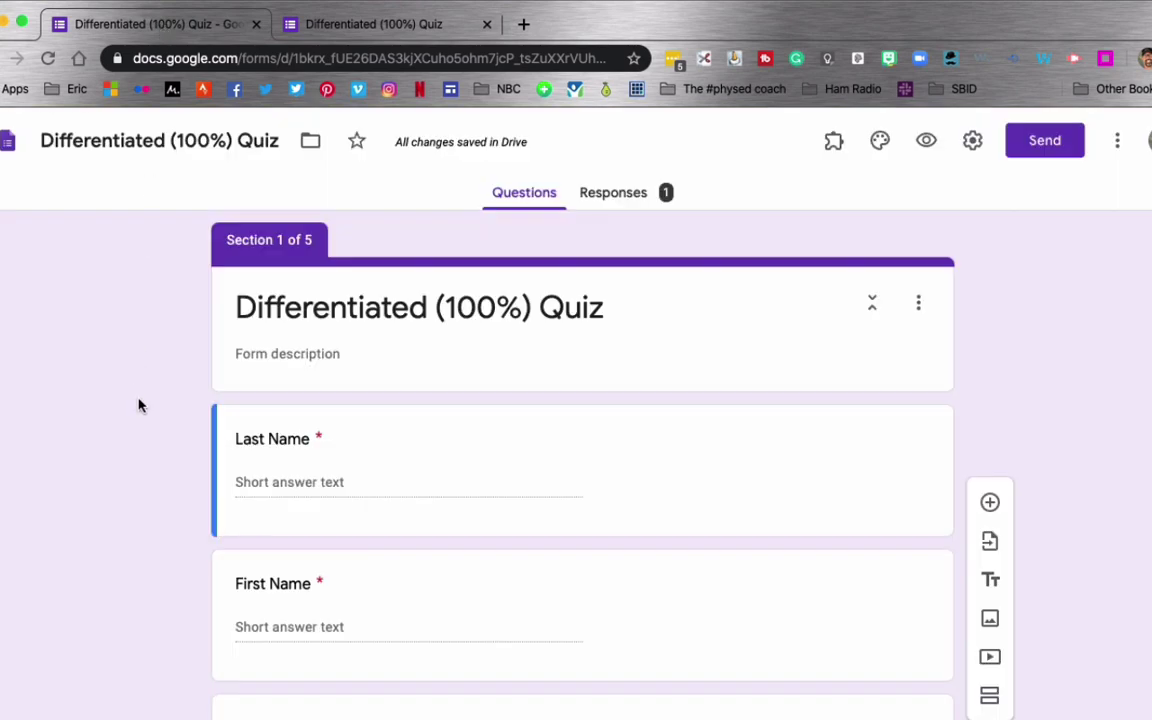
scroll(140, 405, "down", 2)
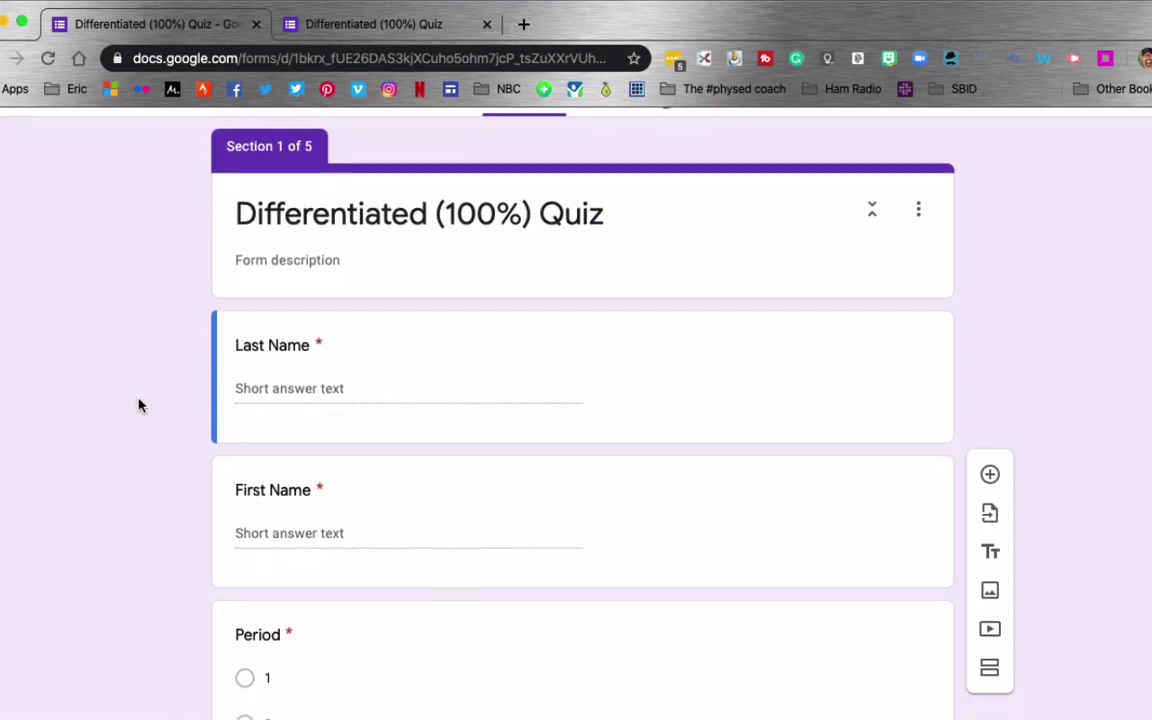
scroll(139, 405, "down", 1)
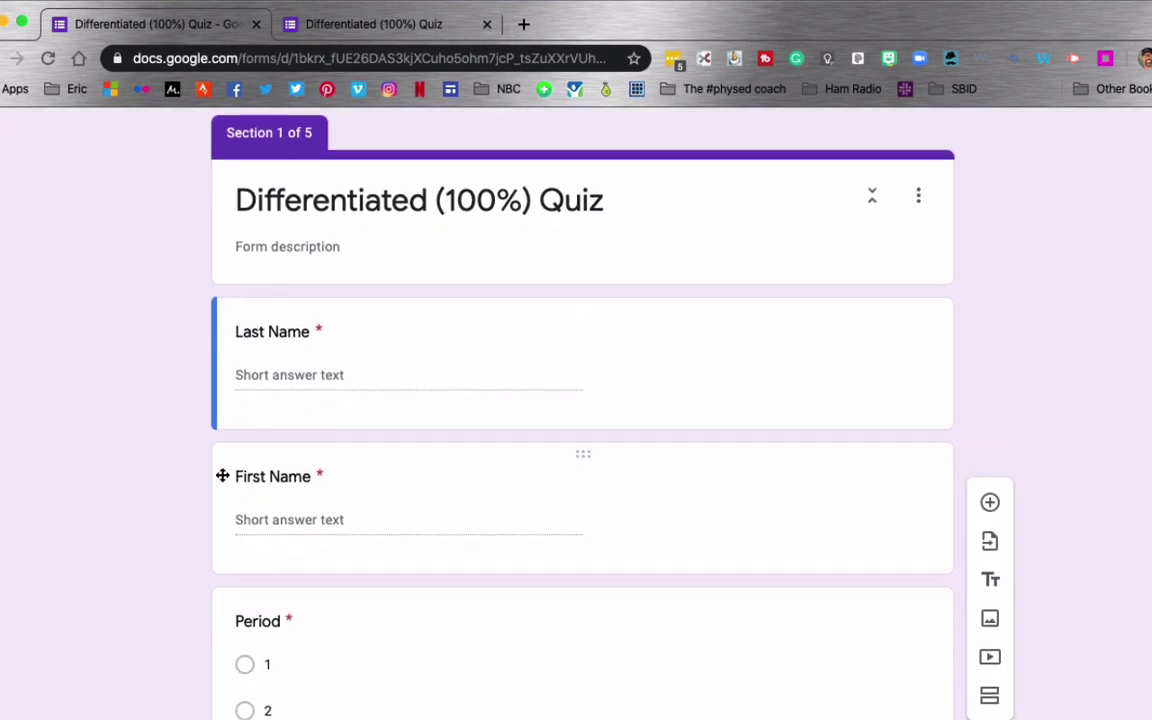
scroll(222, 475, "down", 10)
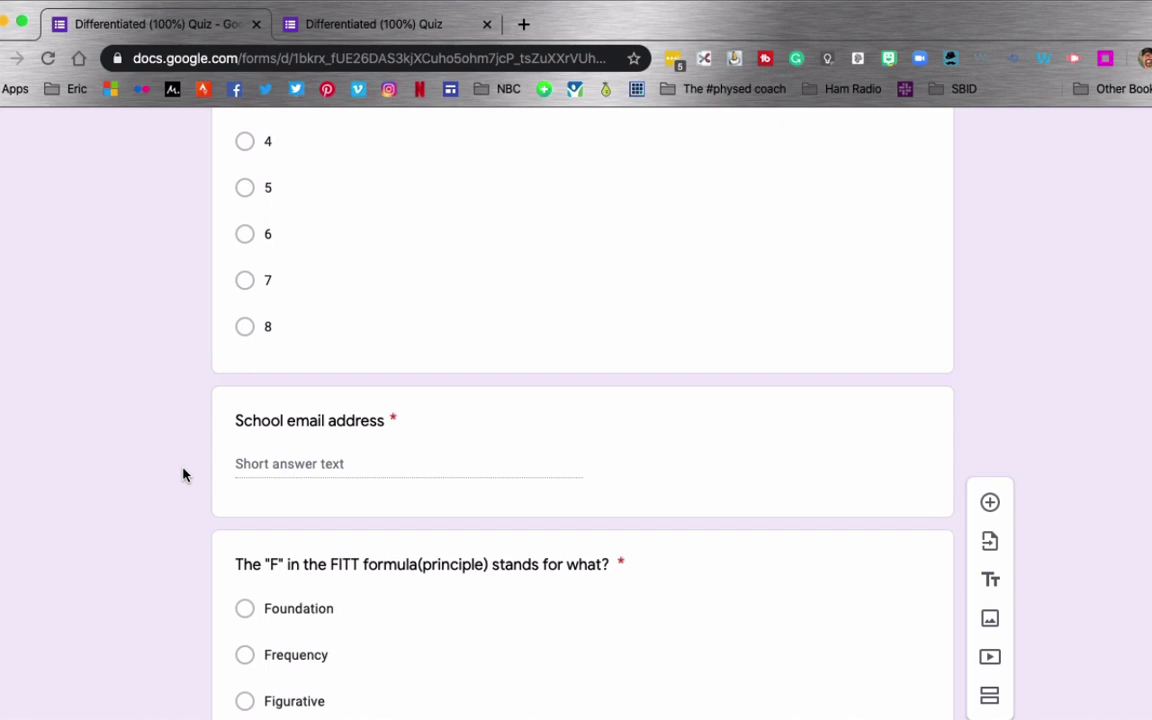
scroll(183, 475, "down", 5)
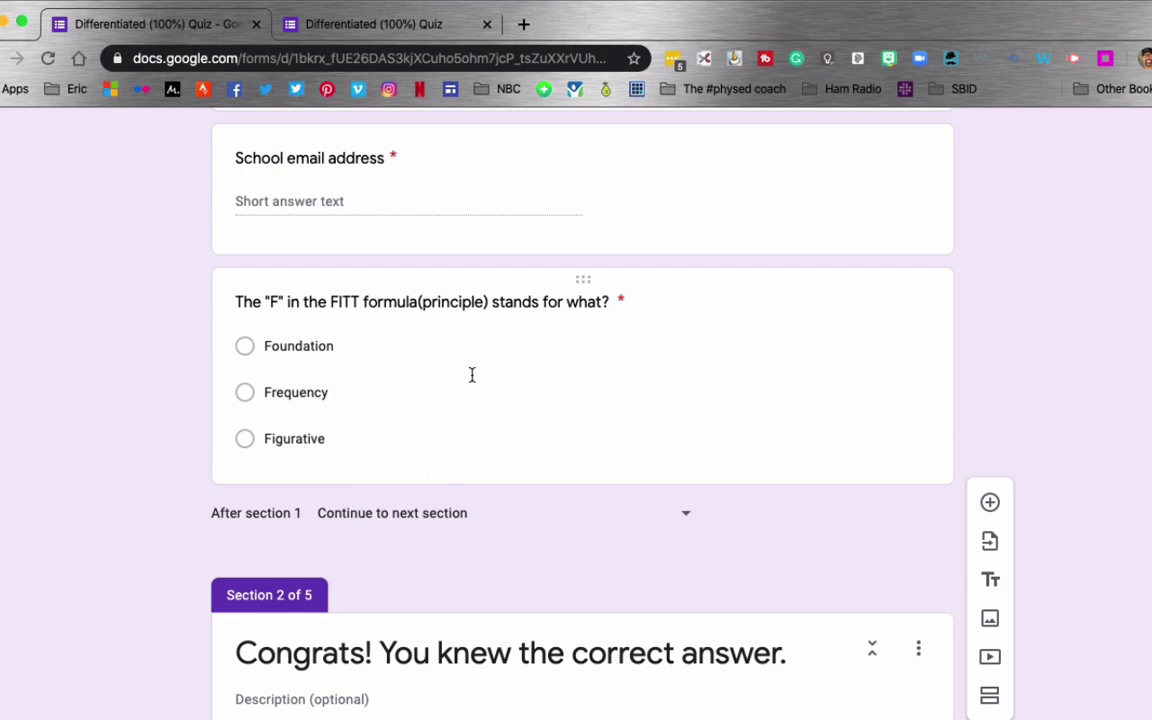
scroll(393, 404, "up", 6)
scroll(393, 402, "up", 5)
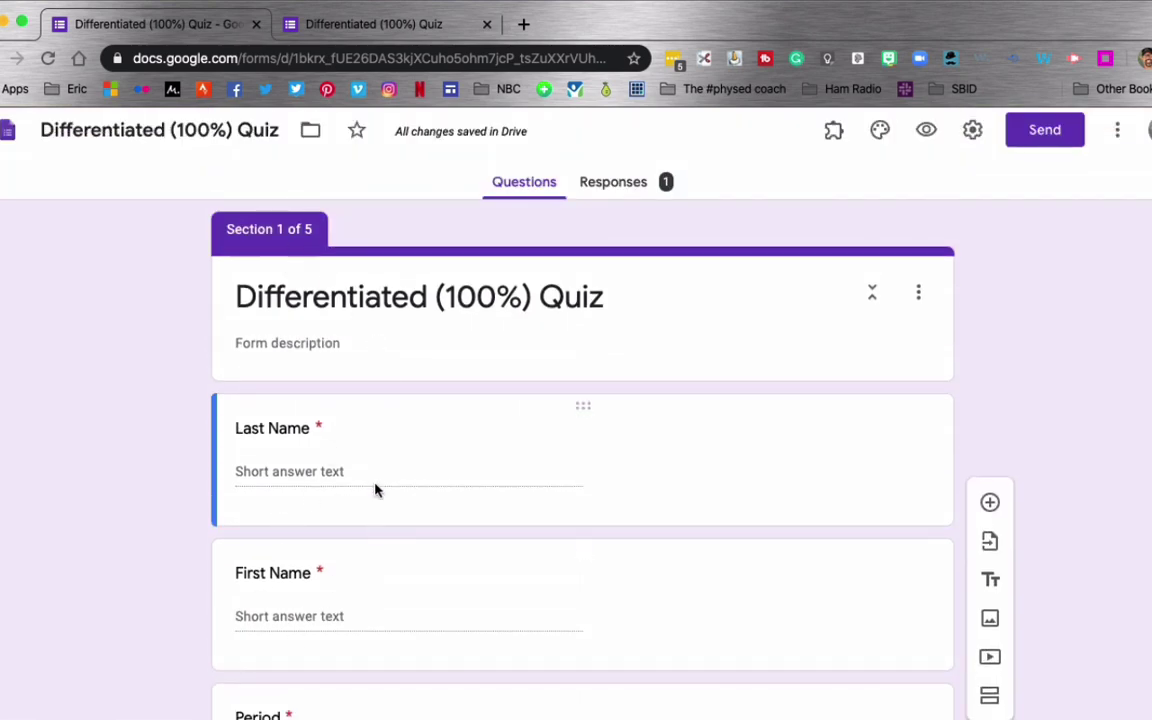
Examine the Congrats and Good Try sections 2 to 5, including their questions and after-section destinations
scroll(375, 488, "down", 10)
scroll(375, 484, "down", 5)
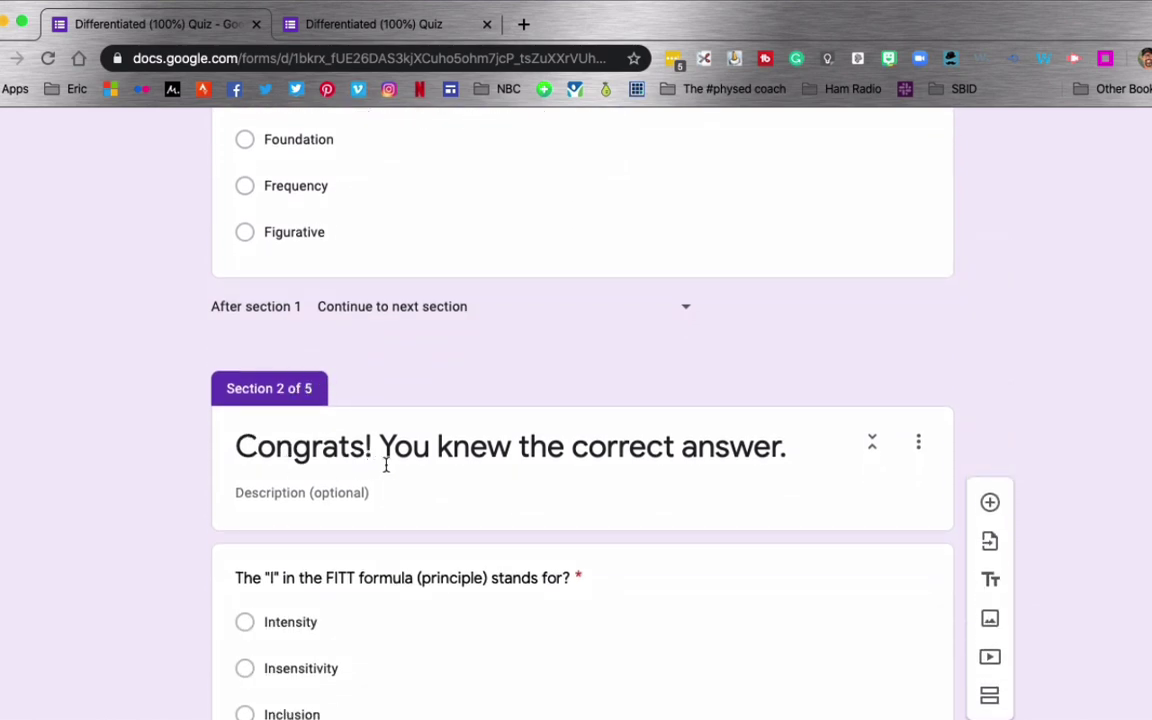
scroll(487, 480, "down", 3)
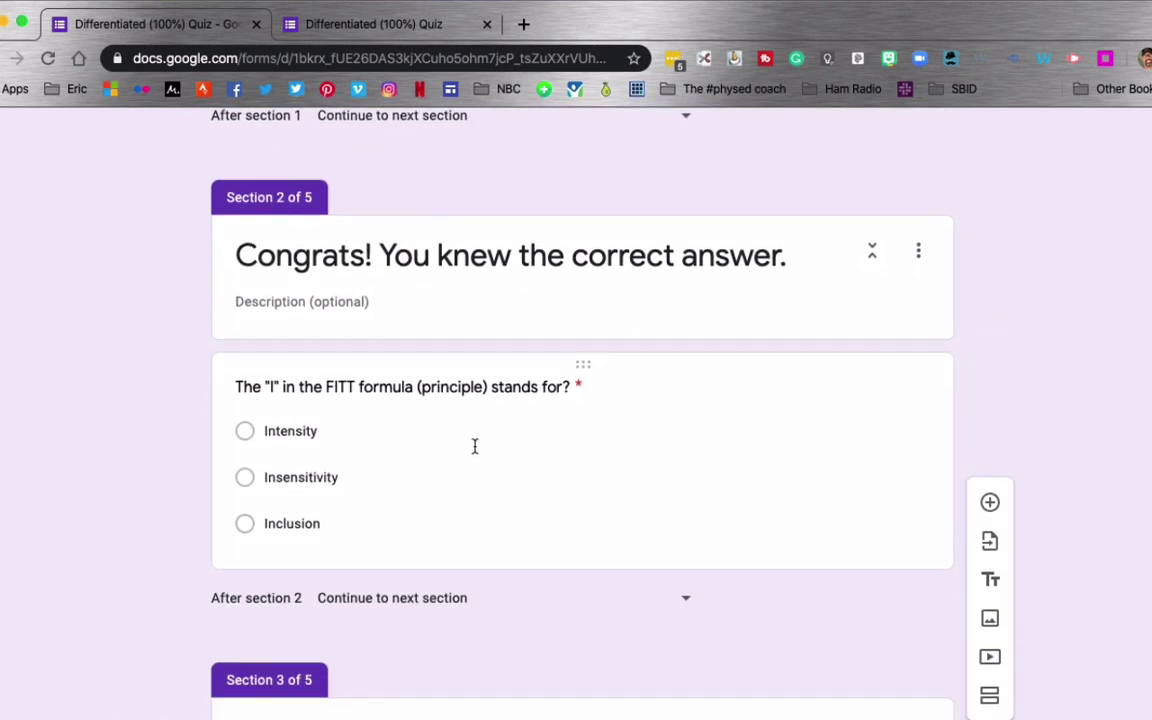
scroll(434, 436, "down", 5)
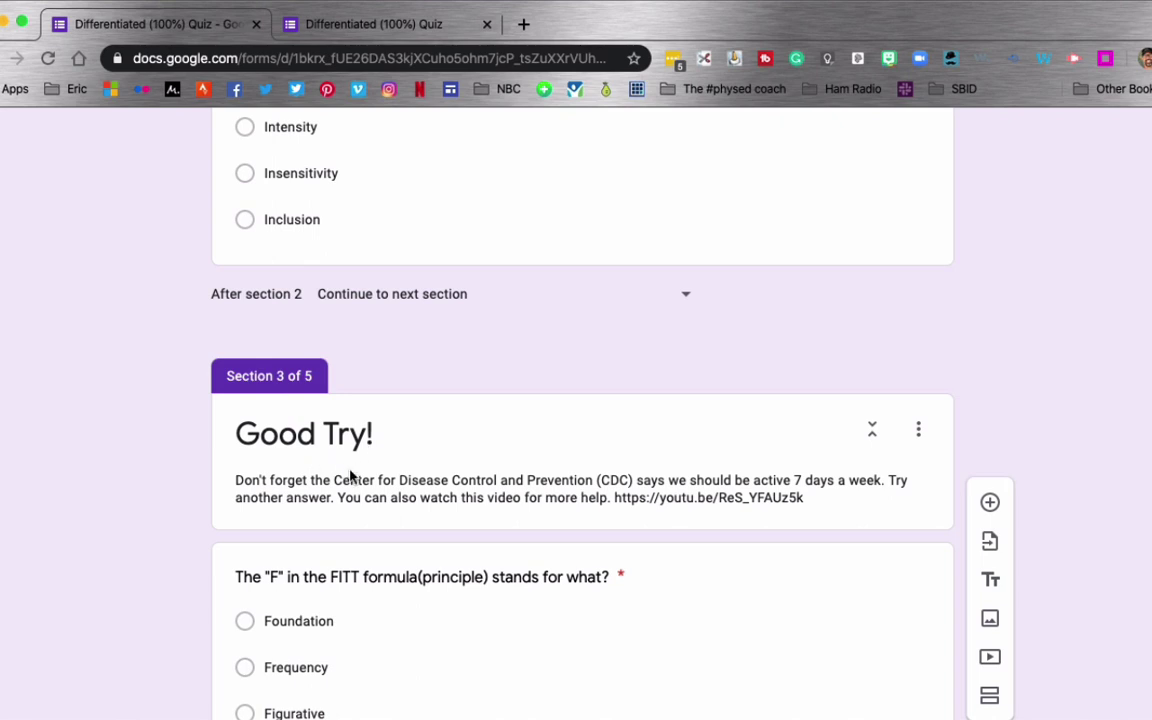
scroll(366, 490, "down", 1)
scroll(366, 490, "down", 5)
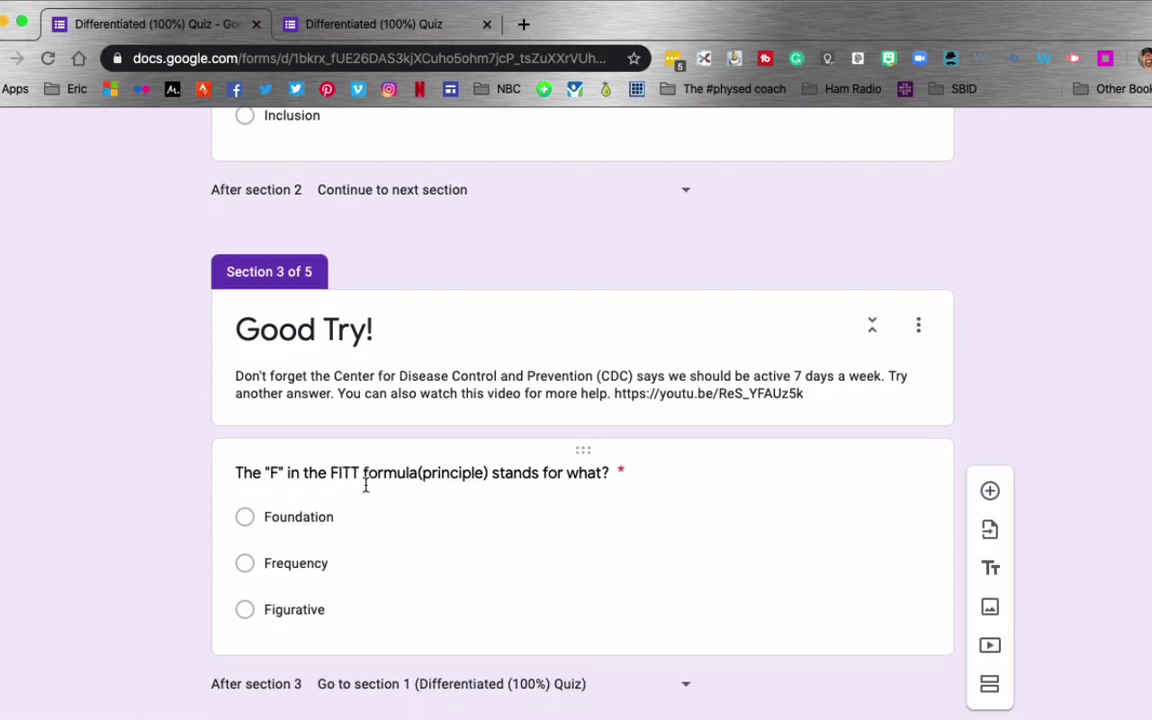
scroll(366, 490, "down", 3)
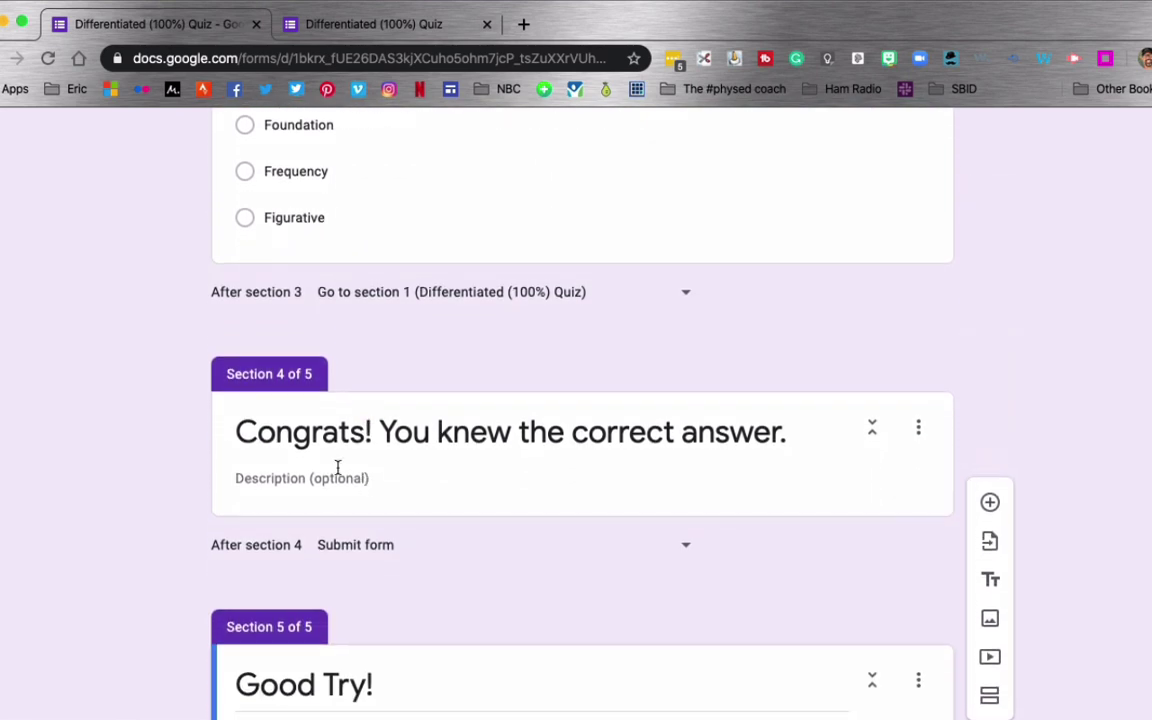
scroll(407, 465, "down", 4)
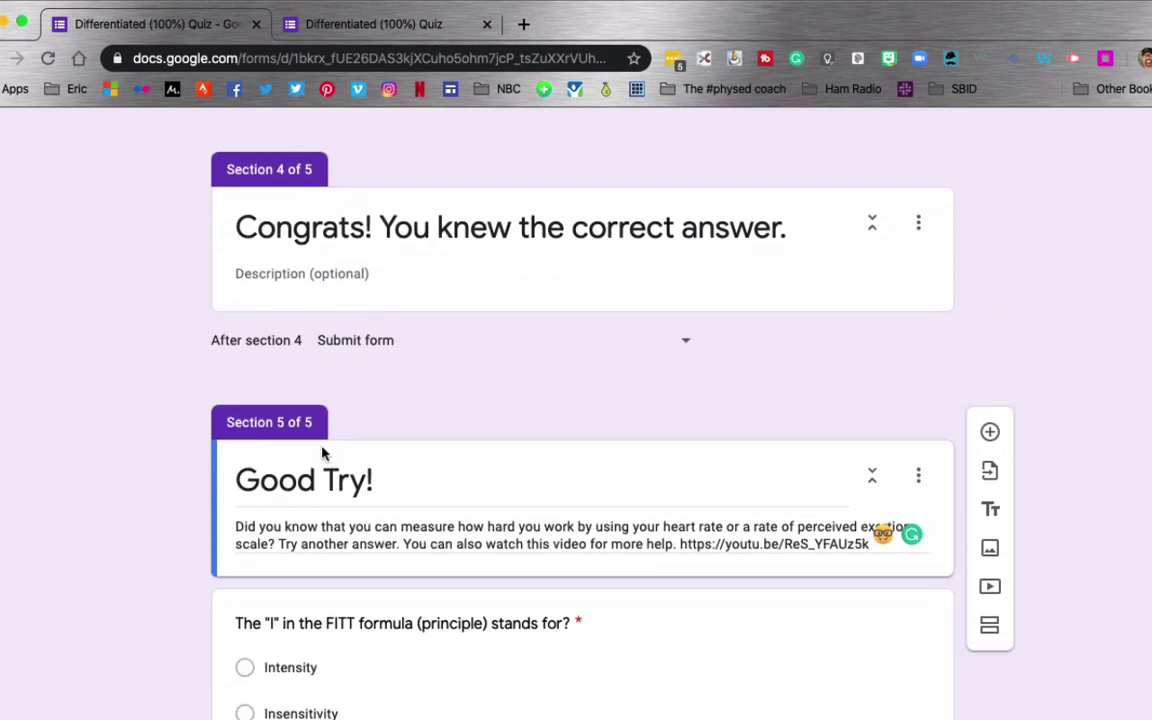
scroll(398, 535, "down", 3)
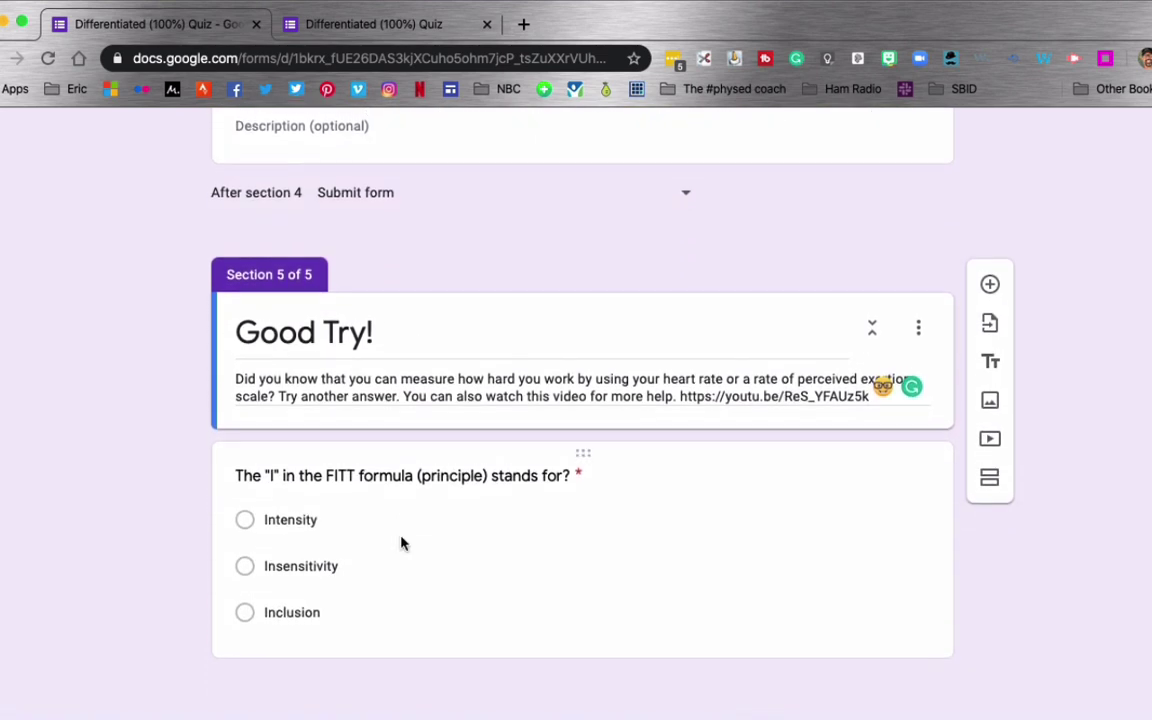
Open section 1's "F" question and inspect its answer-based routing option and the destinations available for Foundation
scroll(400, 543, "up", 5)
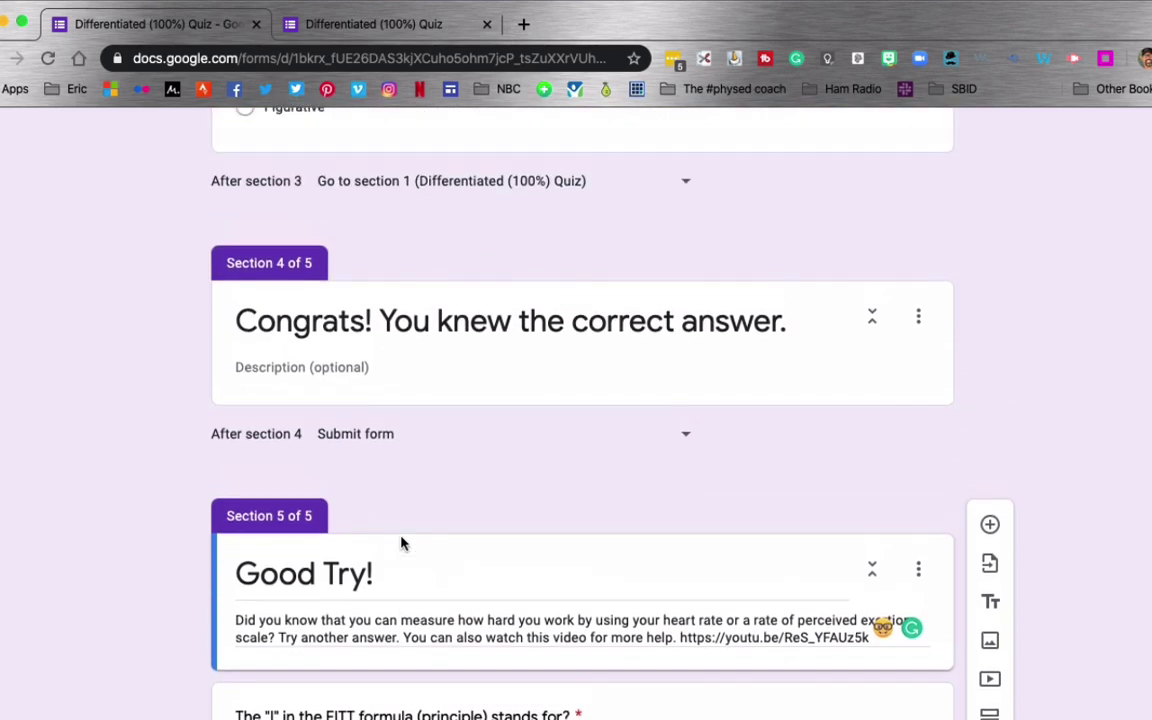
scroll(400, 543, "up", 15)
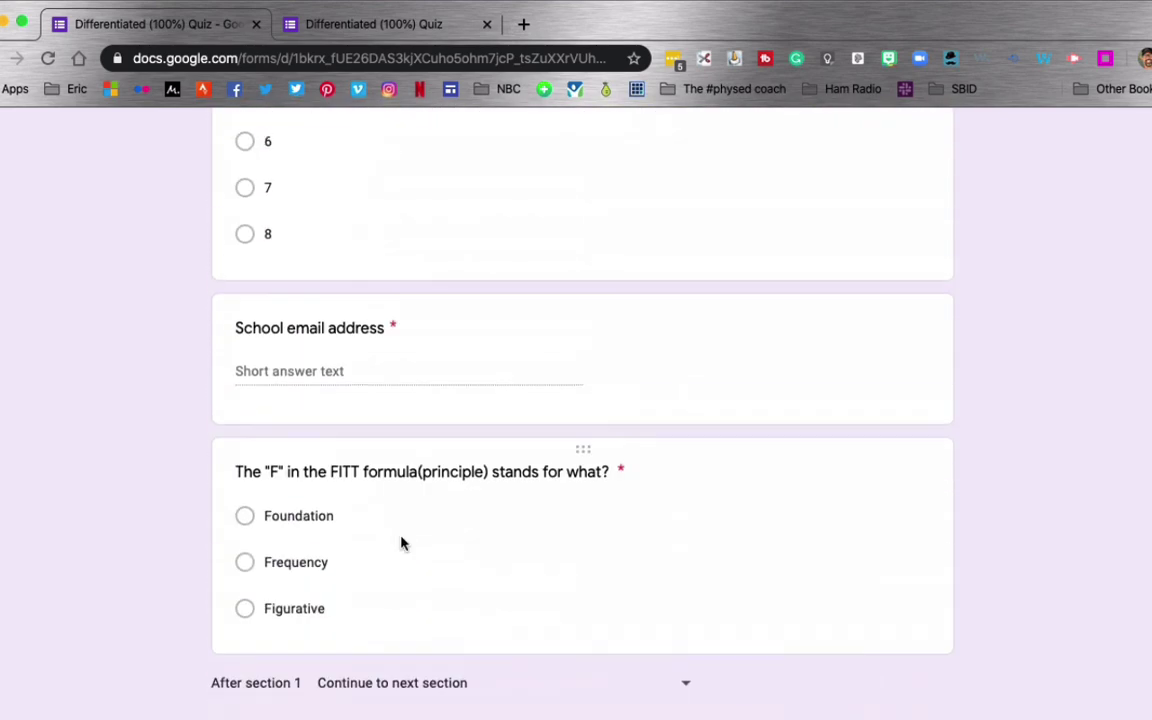
scroll(401, 542, "up", 4)
scroll(401, 542, "down", 5)
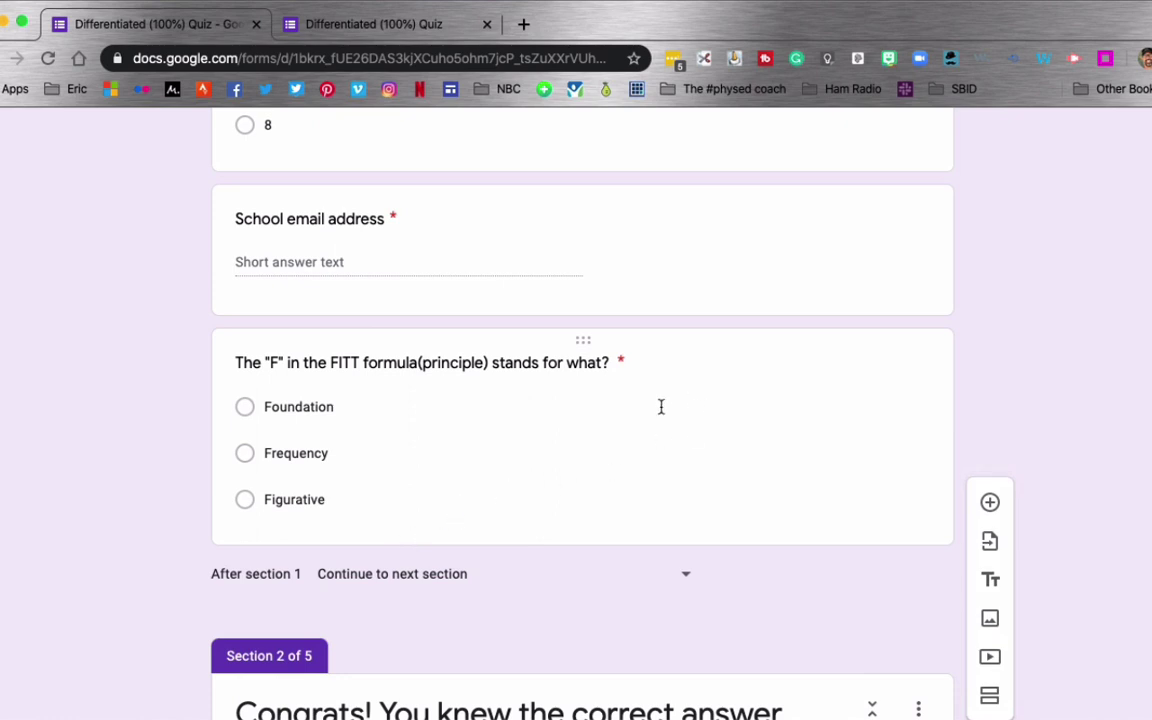
left_click(603, 450)
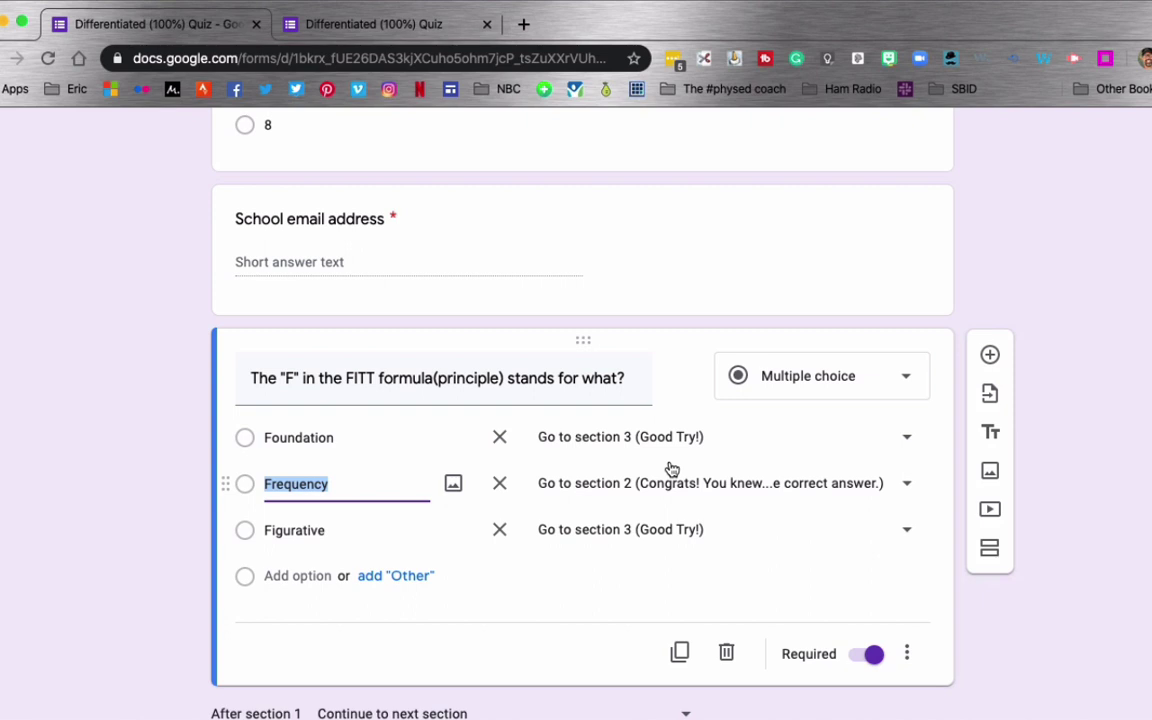
left_click(908, 662)
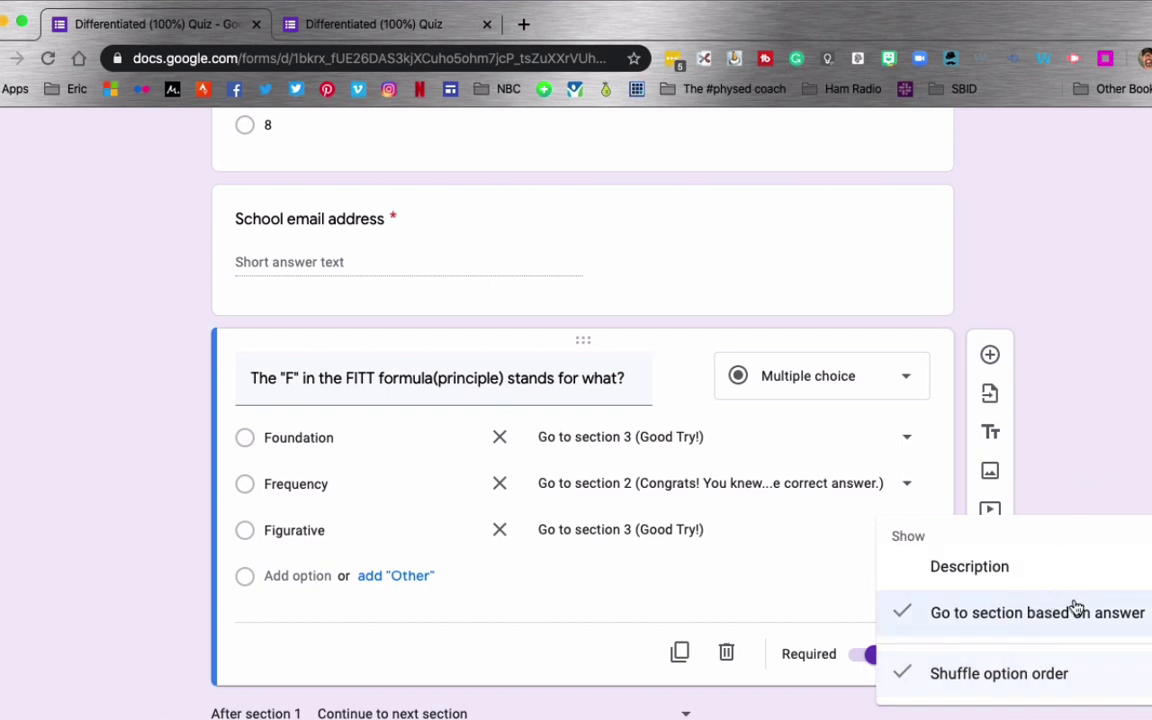
left_click(1108, 478)
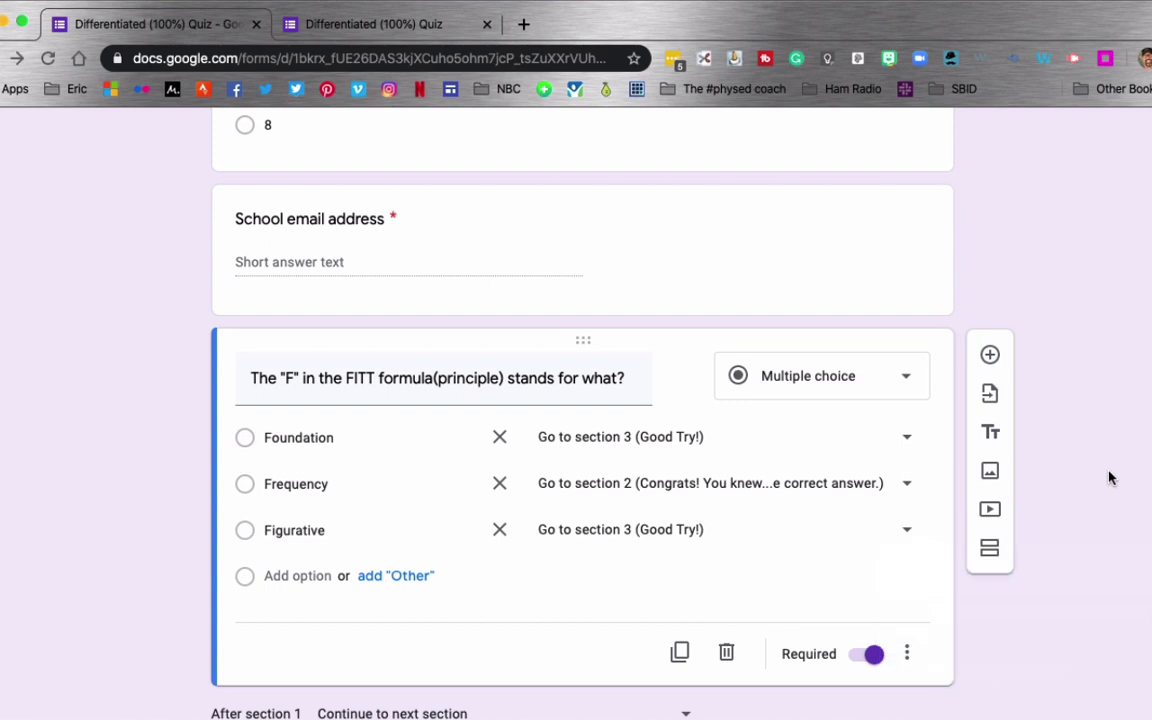
left_click(907, 441)
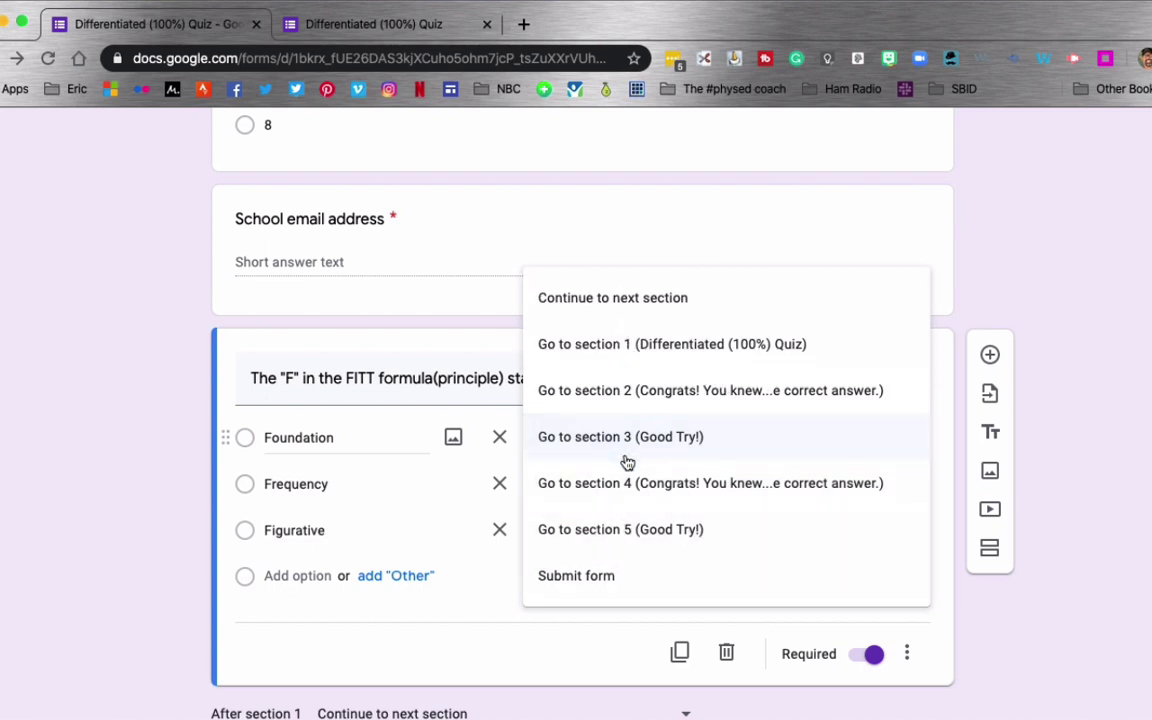
left_click(1060, 480)
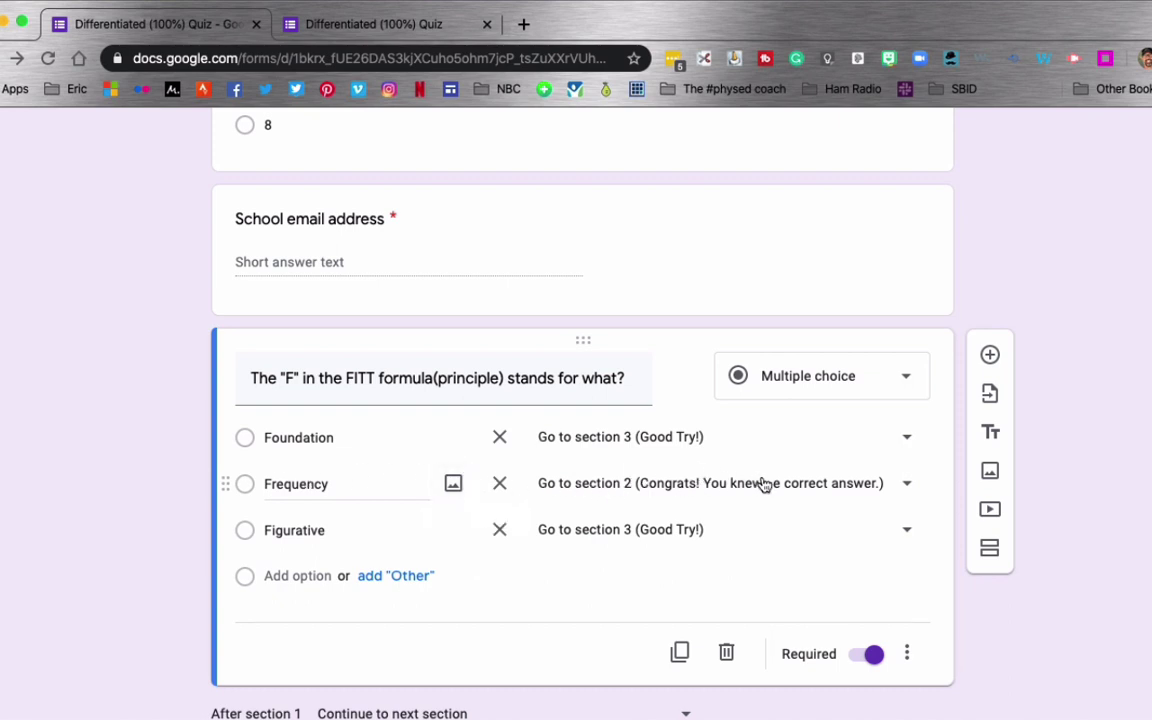
Compare the "F" question's routing with section 2, and open the "I" question there to view its answer destinations
scroll(781, 506, "down", 3)
scroll(781, 506, "down", 5)
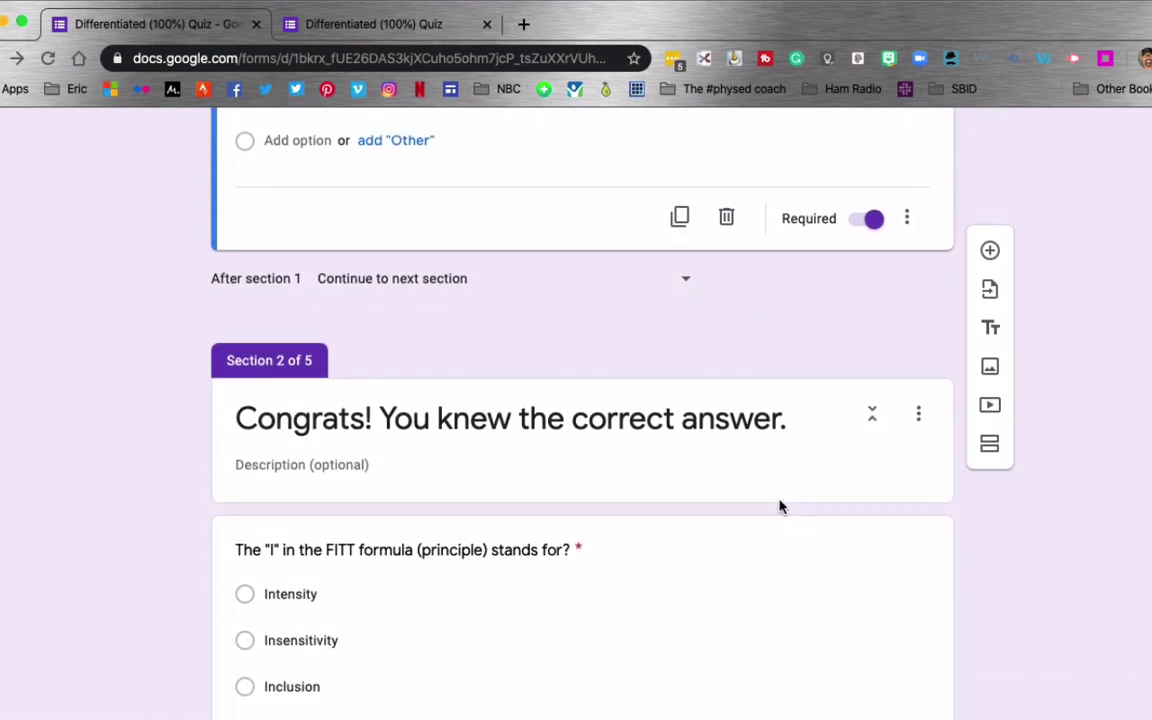
scroll(781, 506, "up", 5)
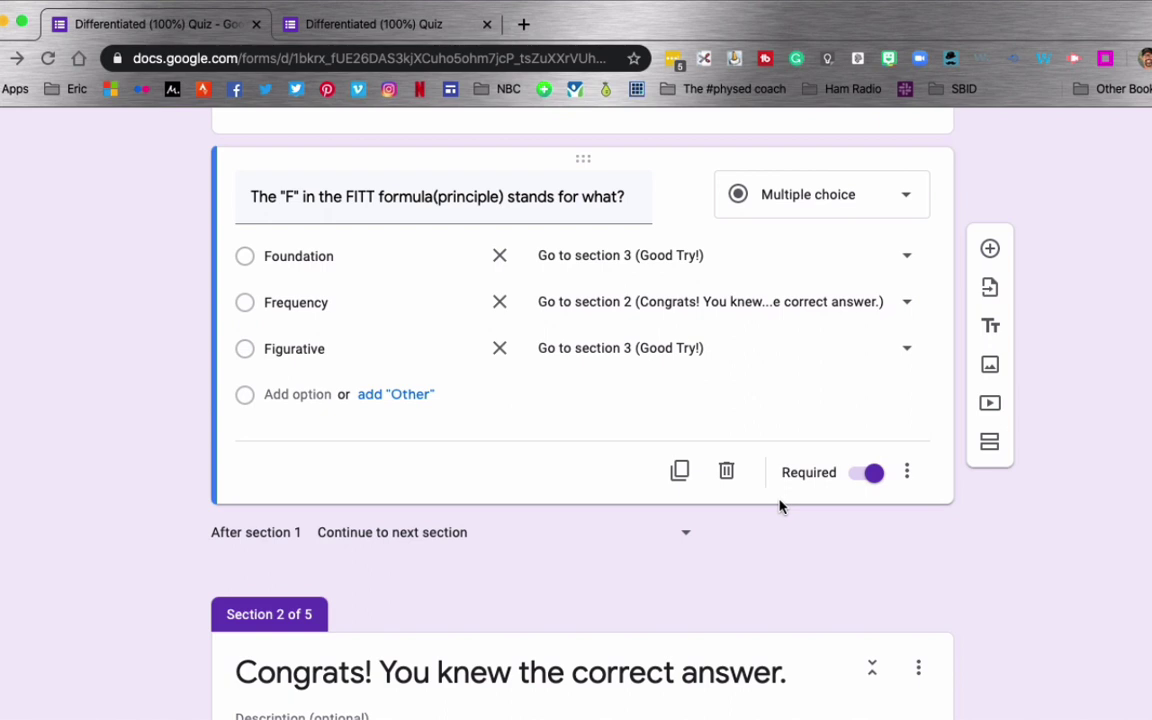
scroll(781, 506, "down", 7)
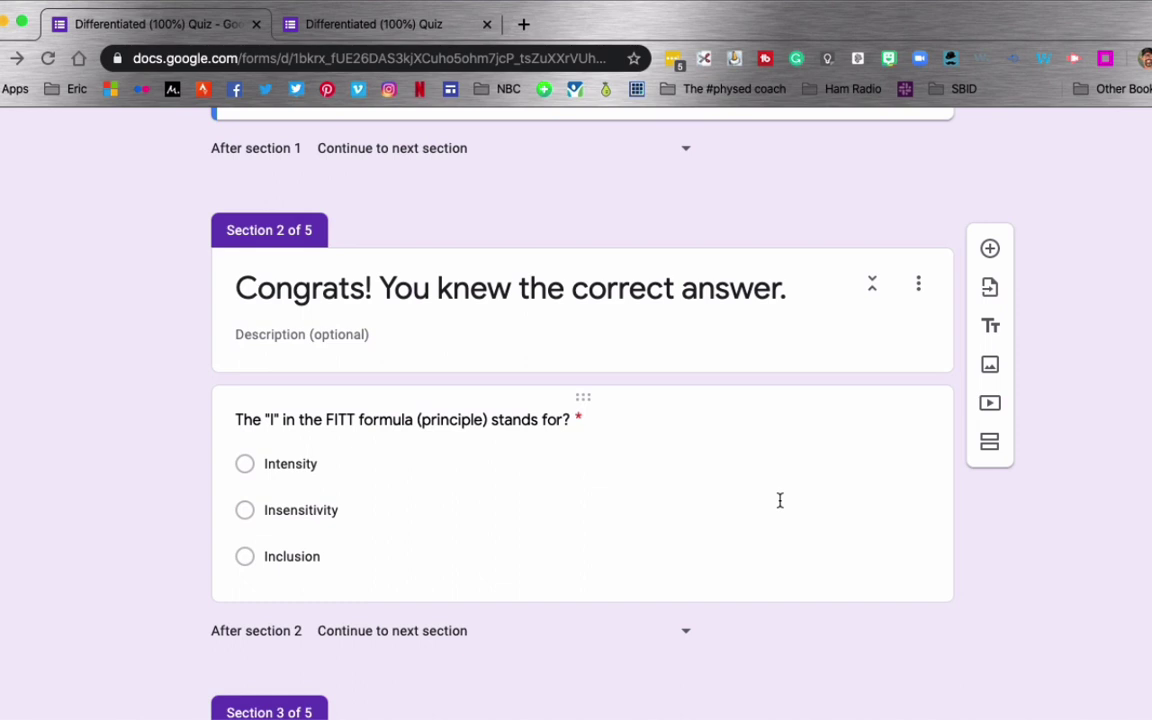
scroll(780, 500, "down", 2)
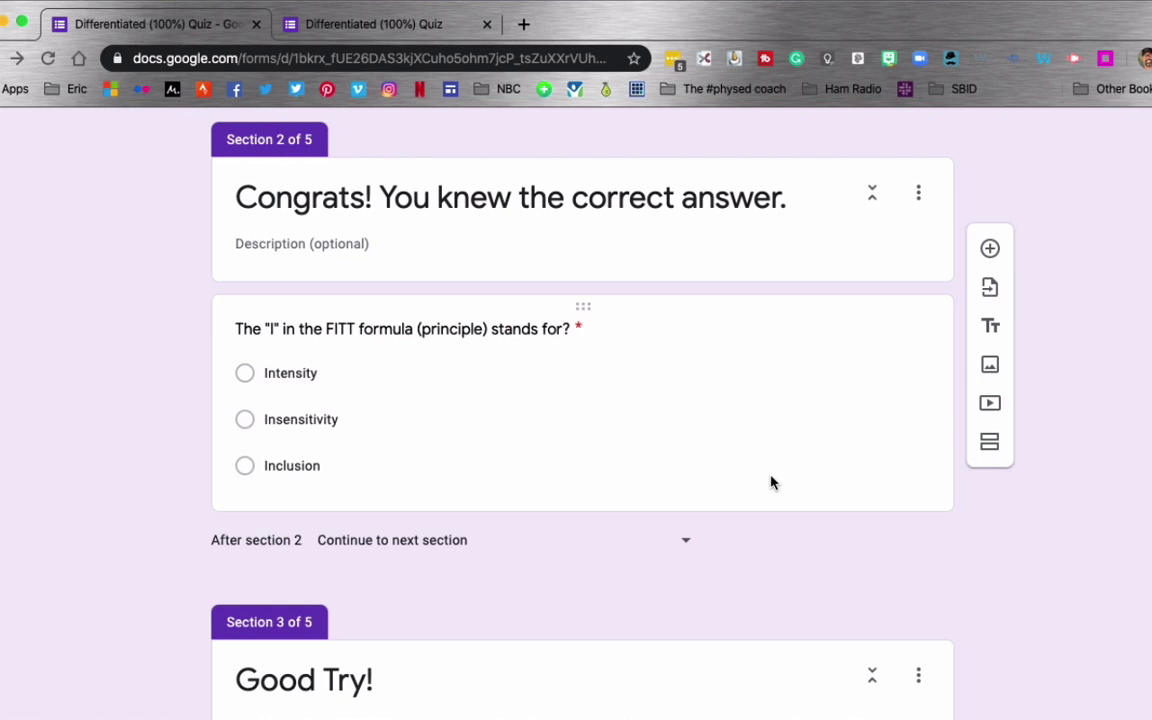
left_click(632, 422)
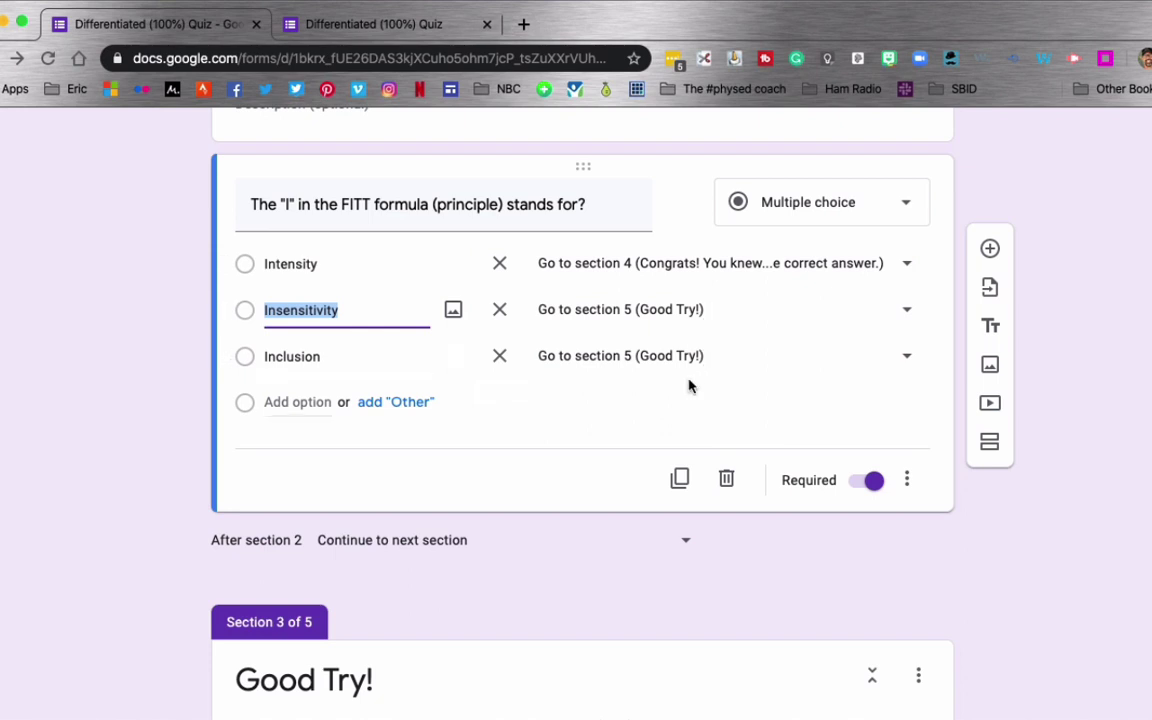
Check sections 4 and 5 as destinations of the "I" answers, then return to the start of the form
scroll(688, 386, "down", 7)
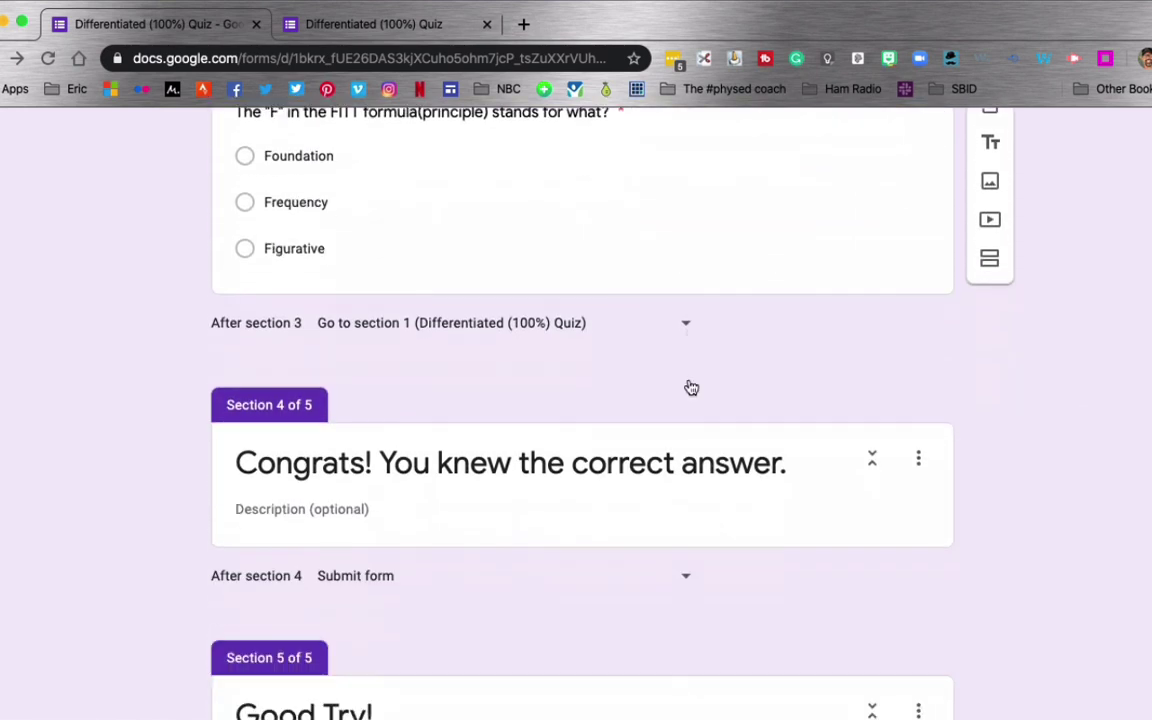
scroll(688, 386, "down", 4)
scroll(688, 386, "up", 2)
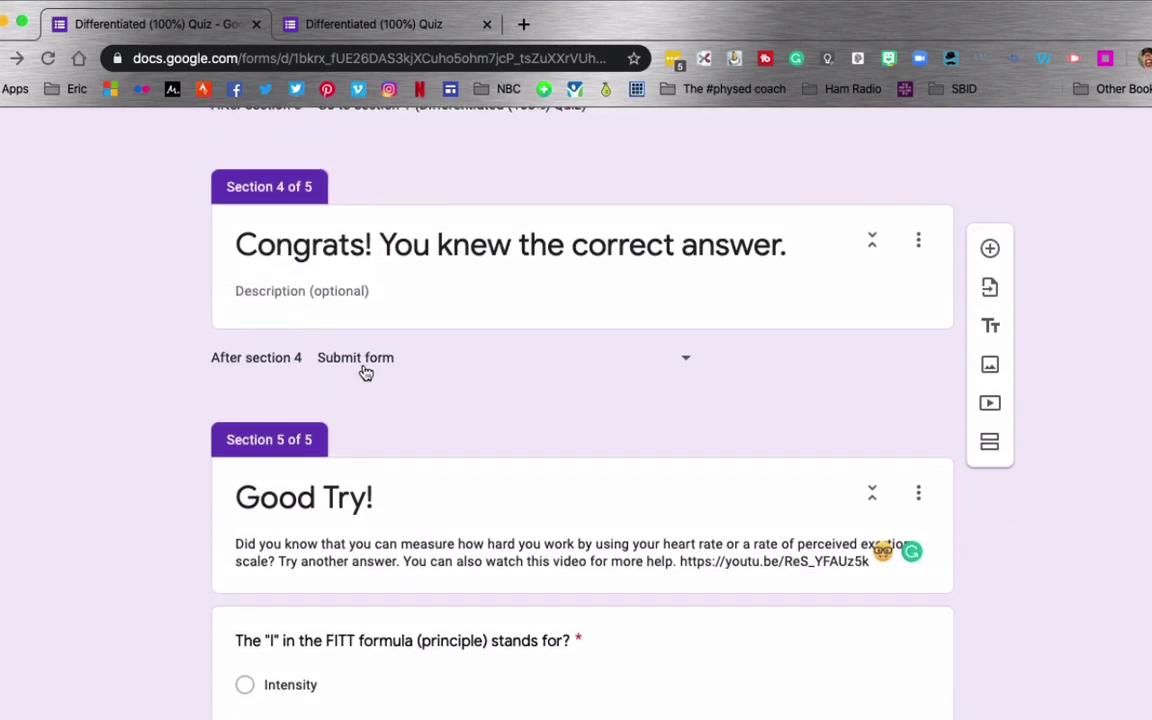
scroll(365, 370, "up", 15)
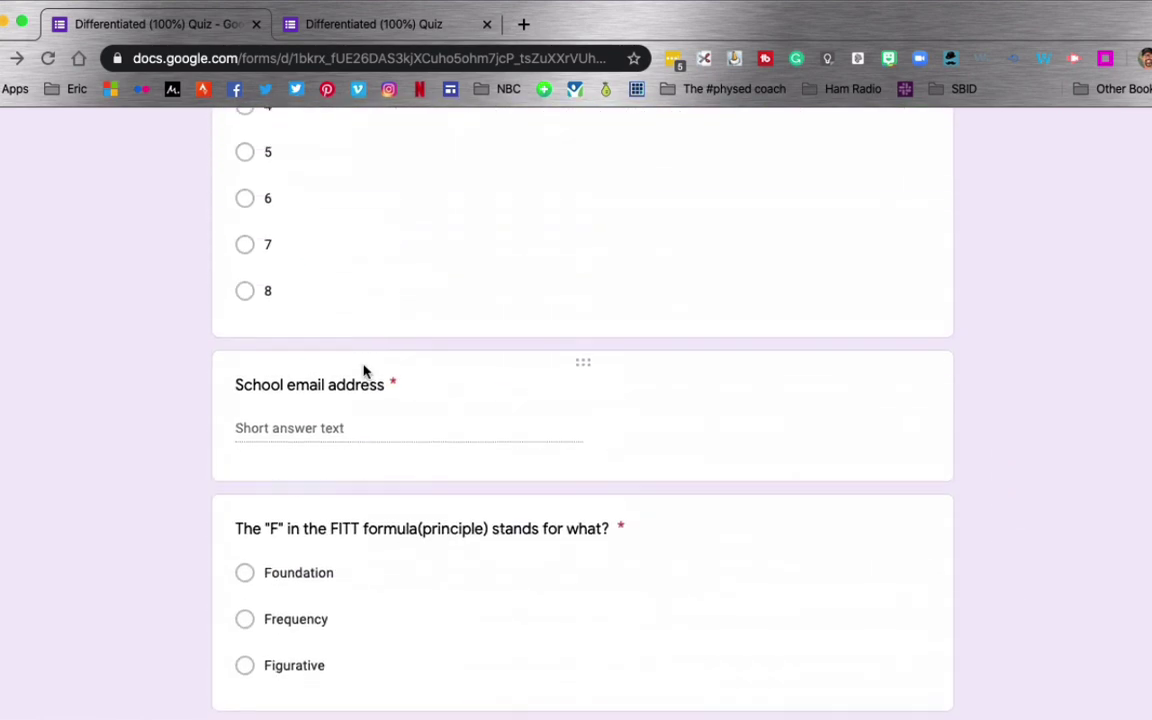
scroll(364, 367, "up", 6)
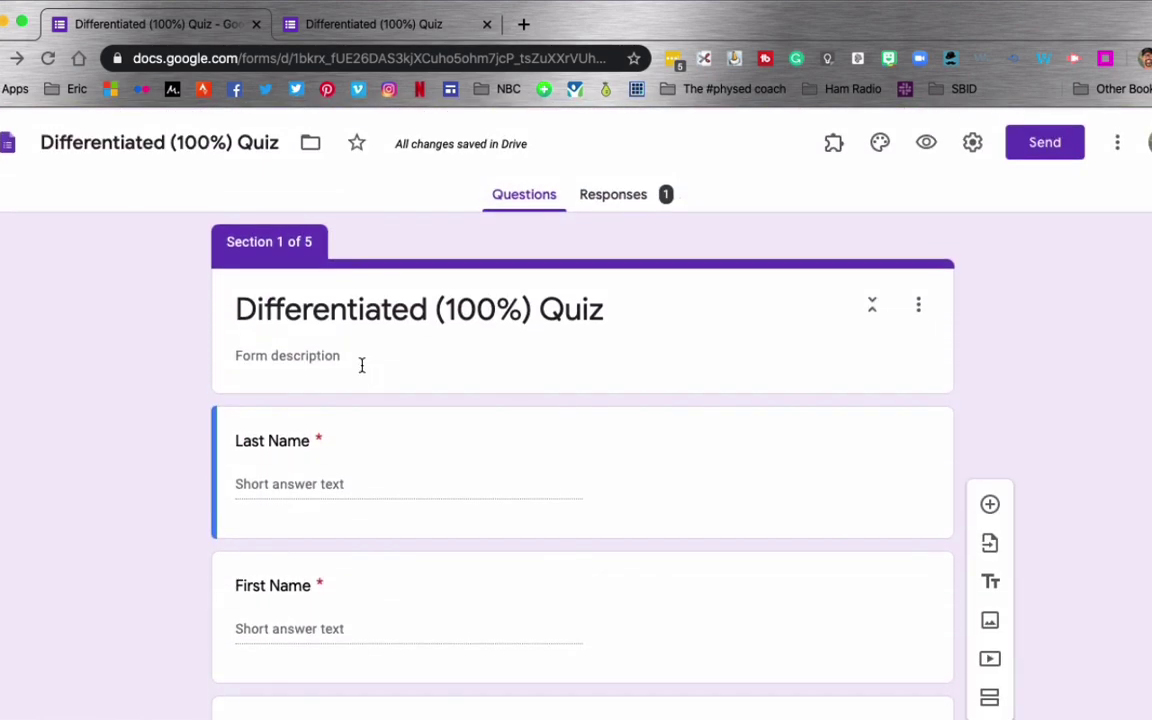